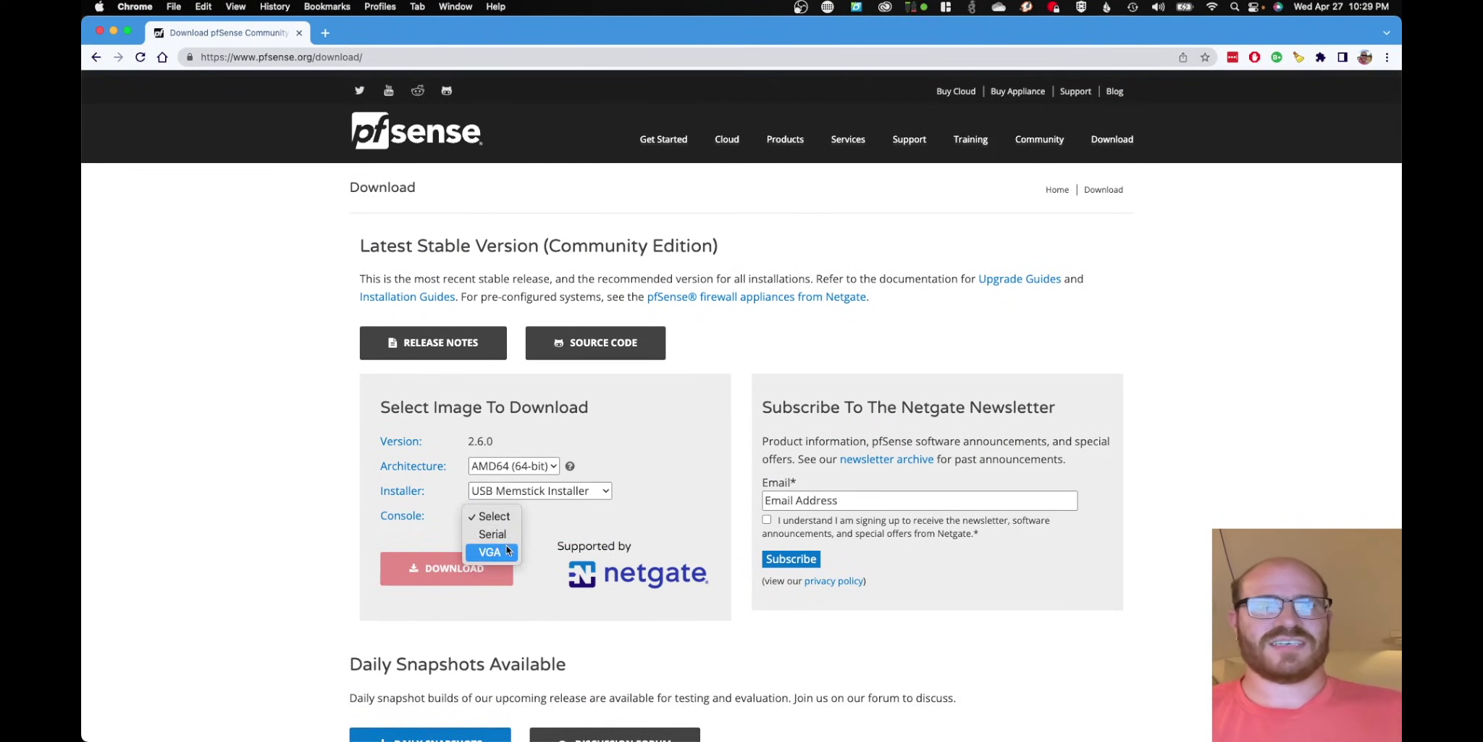
Download the AMD64 USB Memstick pfSense image with the VGA console, and authorize balenaEtcher with the account password to flash the SanDisk drive.
left_click(492, 549)
left_click(446, 592)
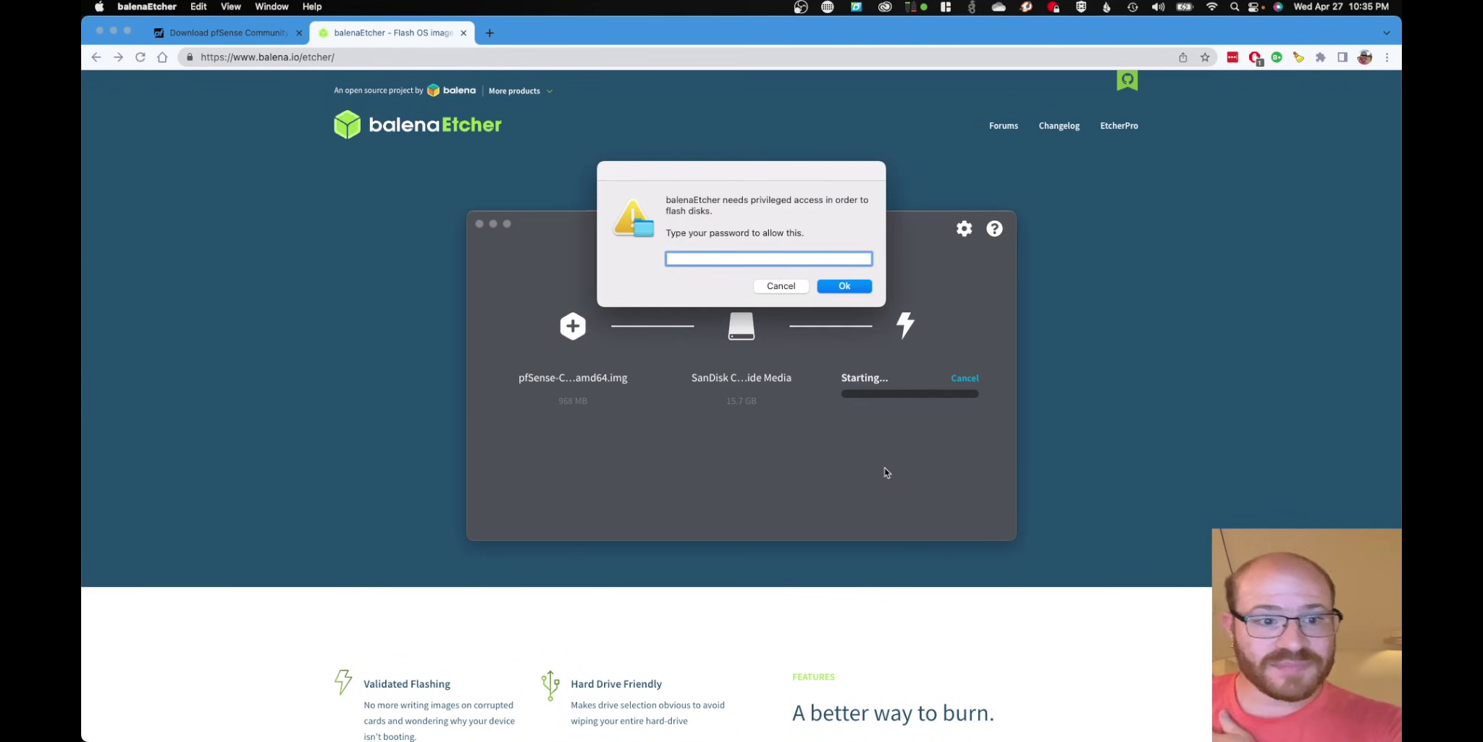
key("Return")
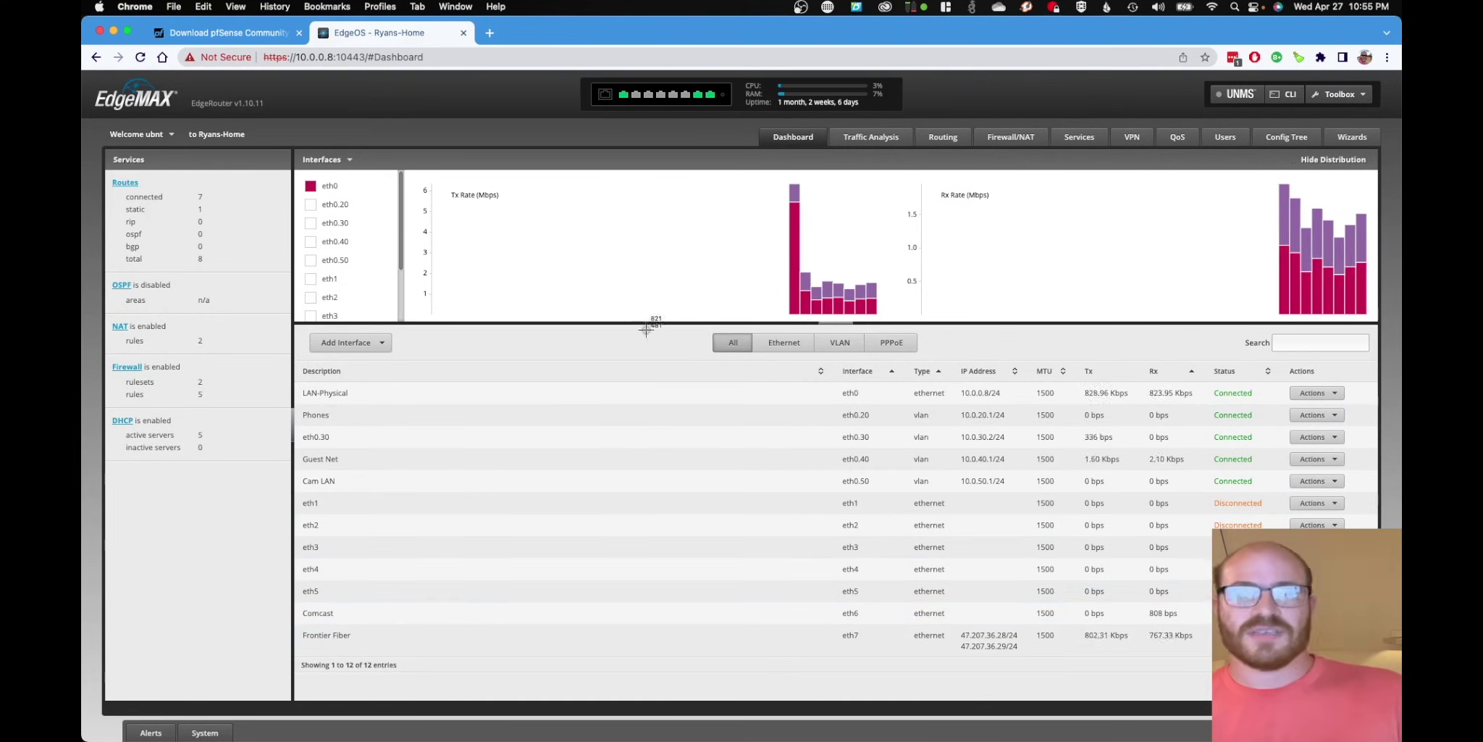
Review the existing EdgeRouter's routing, firewall/NAT, services, VPN and config tree settings.
left_click(943, 137)
left_click(1011, 137)
left_click(1079, 137)
left_click(1175, 137)
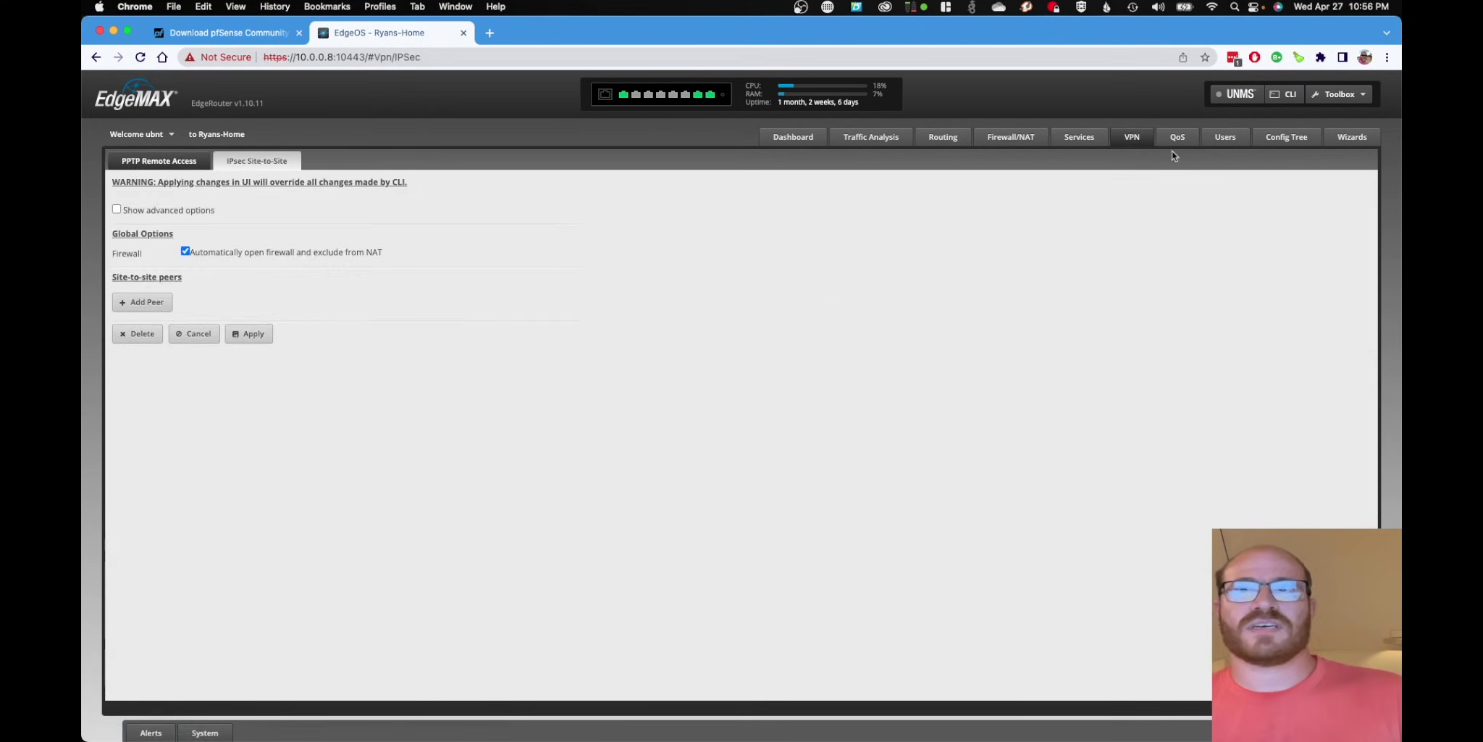
left_click(1287, 137)
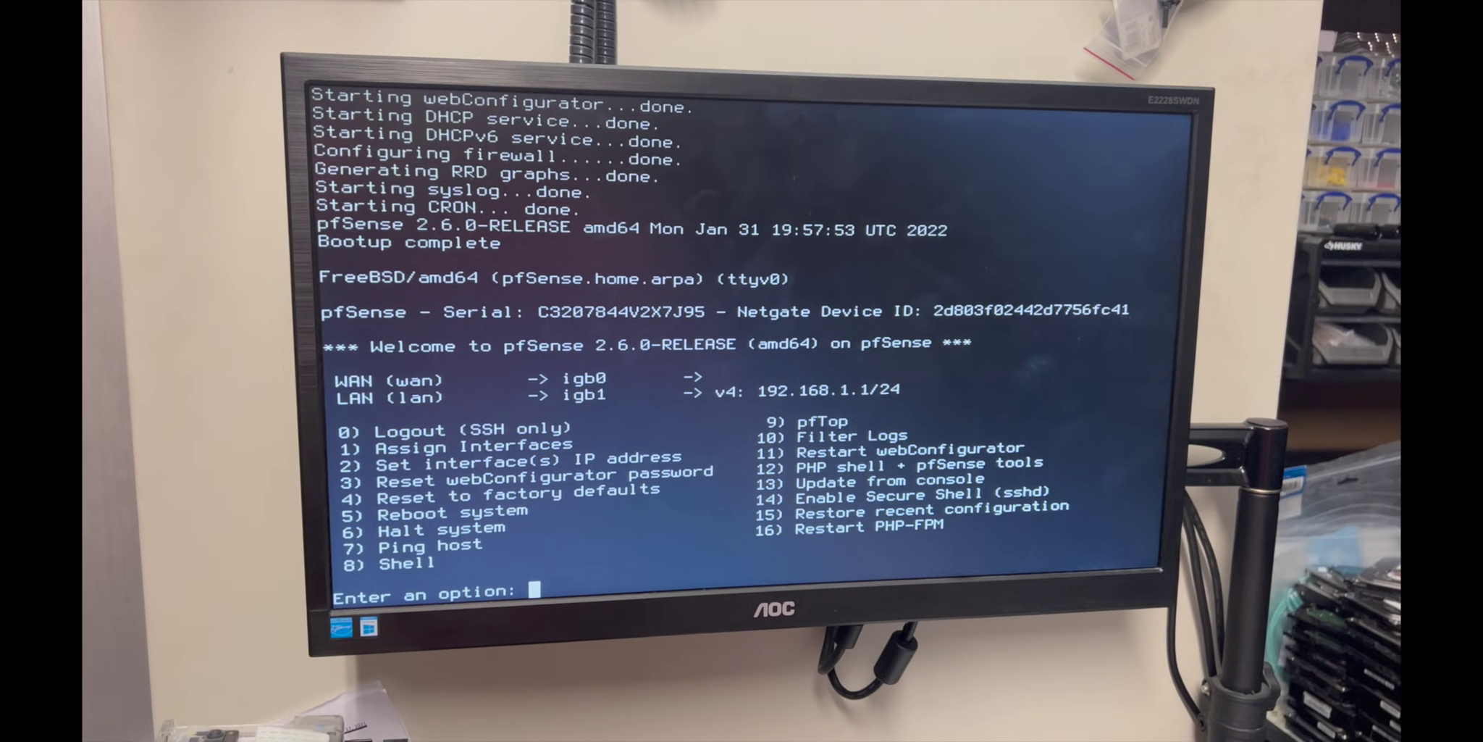
Set the pfSense LAN interface's IPv4 address to 10.0.0.8 with a 24-bit subnet, no upstream gateway and no IPv6 address.
type("2")
key("Return")
type("2")
key("Return")
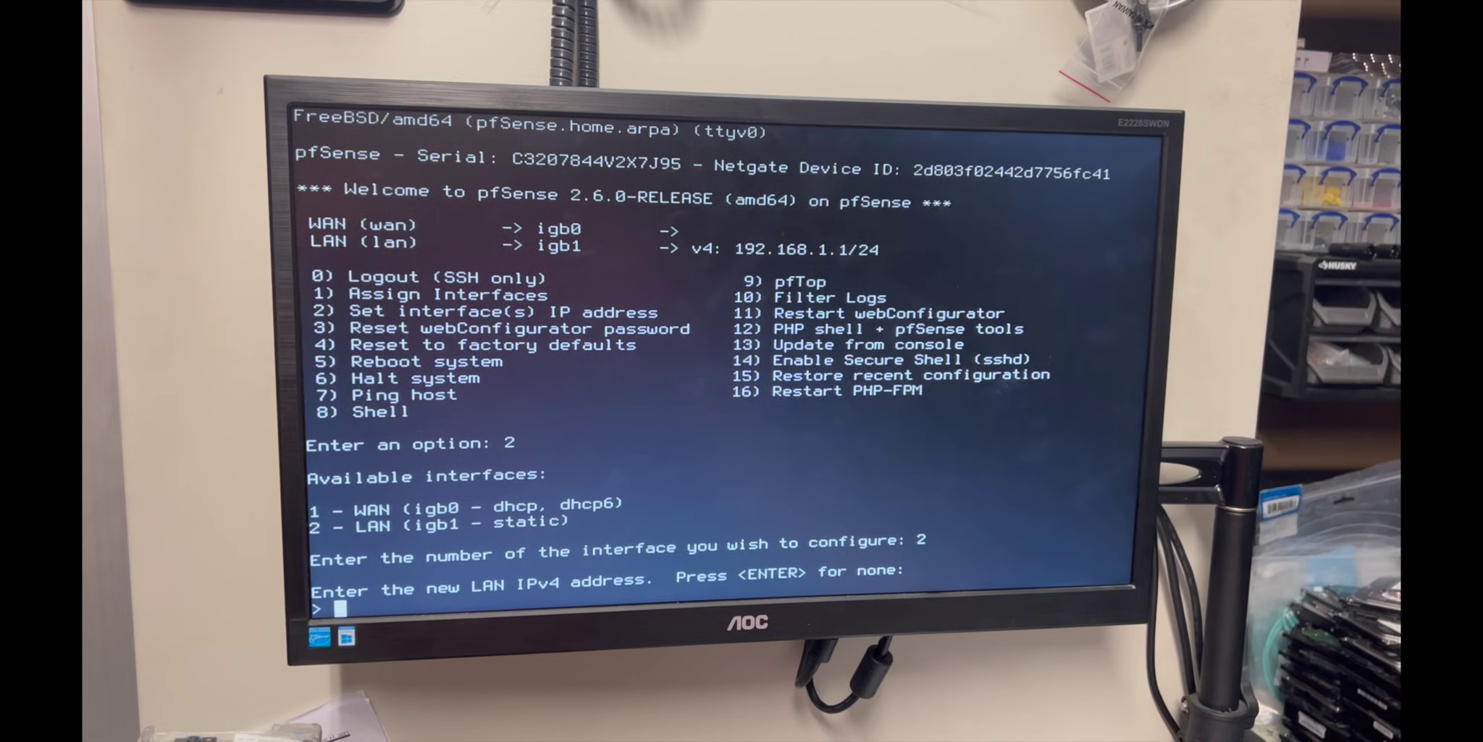
type("10.0.0.8")
key("Return")
type("24")
key("Return")
key("Return")
key("Return")
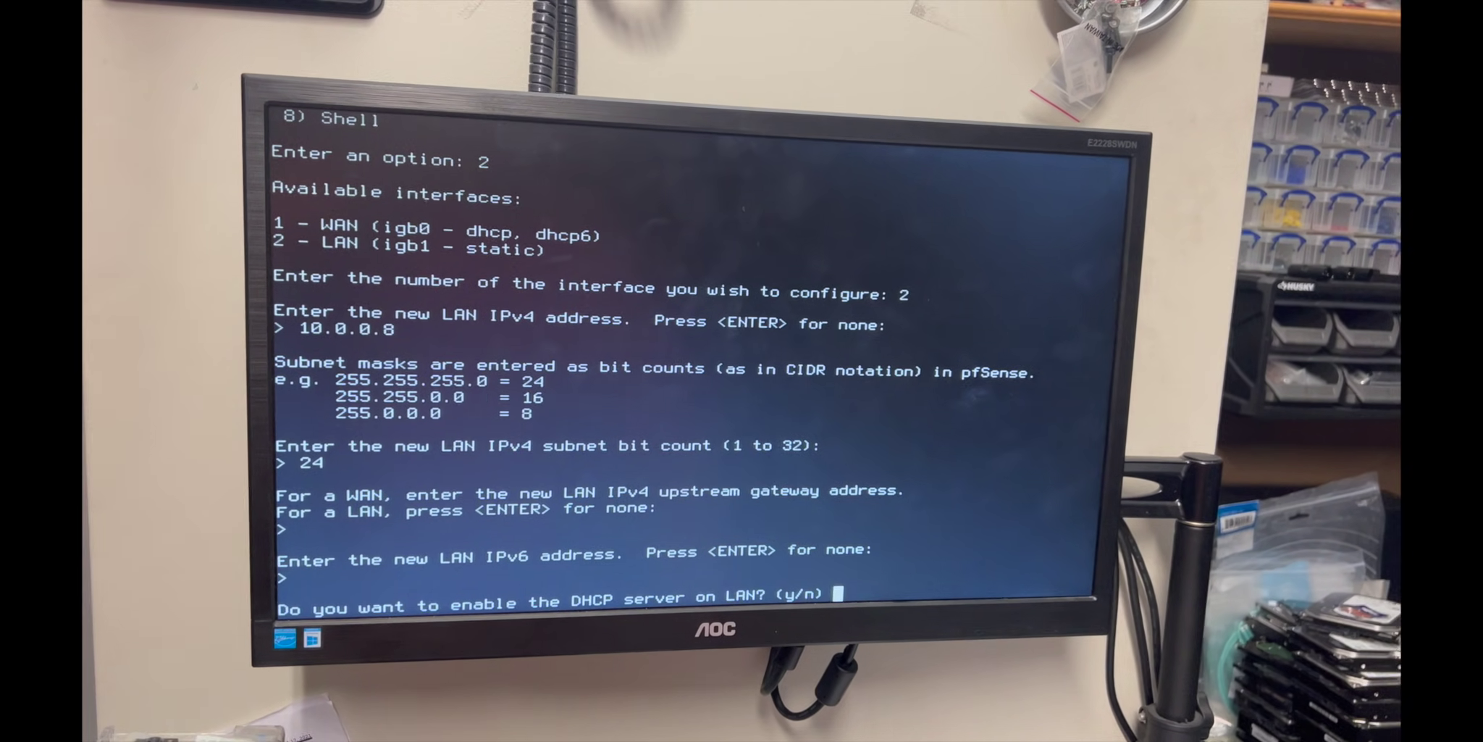
Enable the LAN DHCP server with the range 10.0.0.100 to 10.0.0.200, and revert the webConfigurator to HTTP.
type("y")
key("Return")
type("10.0.0.100")
key("Return")
type("10.0.0.200")
key("Return")
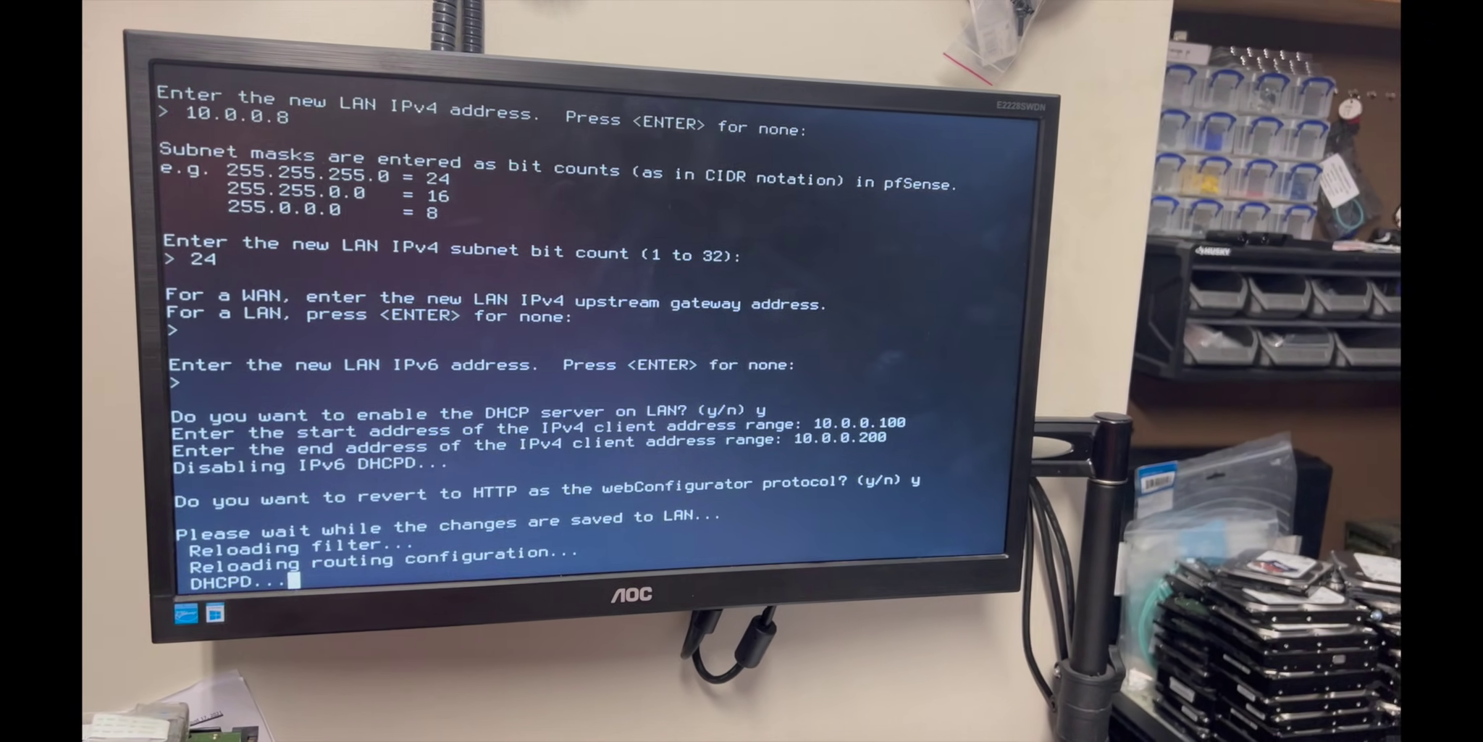
Halt the pfSense system from the console and confirm the shutdown.
type("6")
key("Return")
type("y")
key("Return")
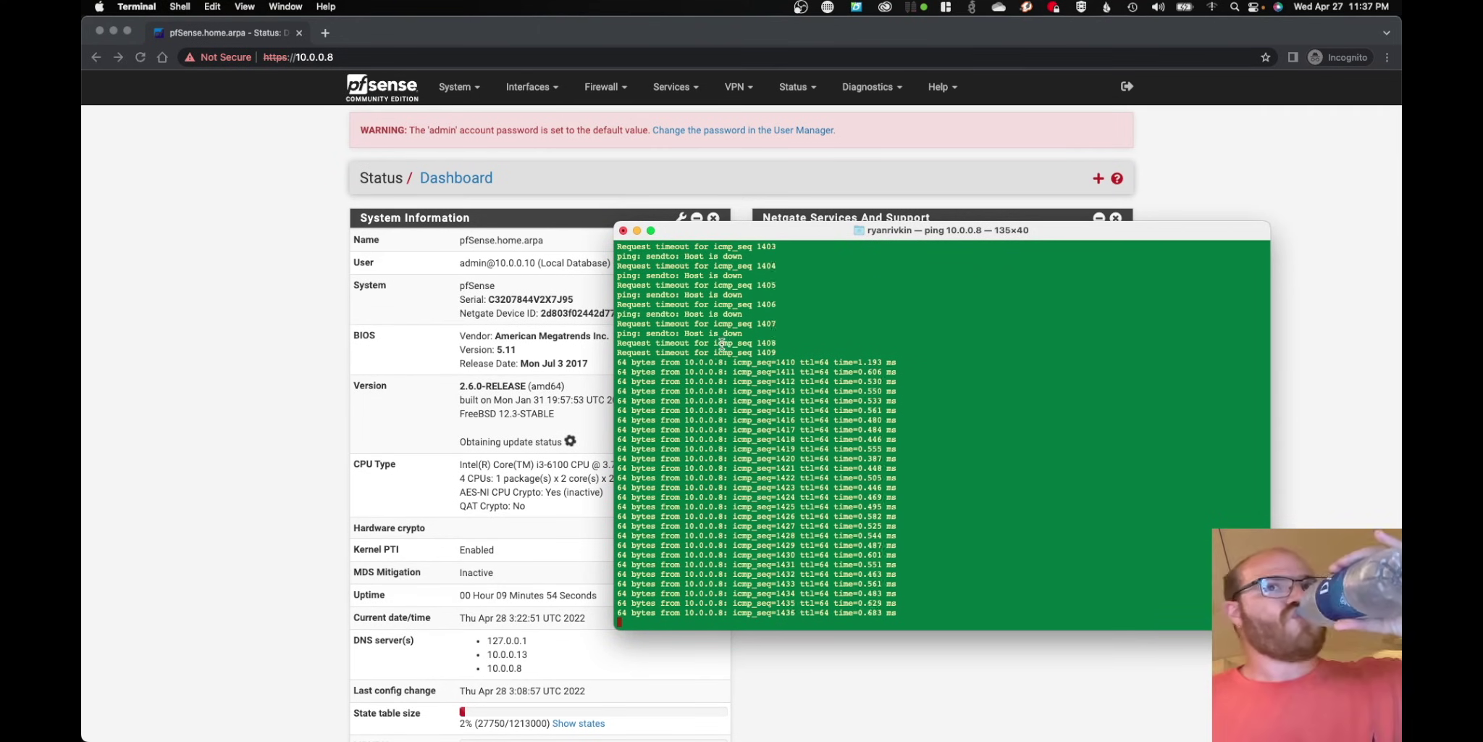
key("super+h")
left_click(407, 324)
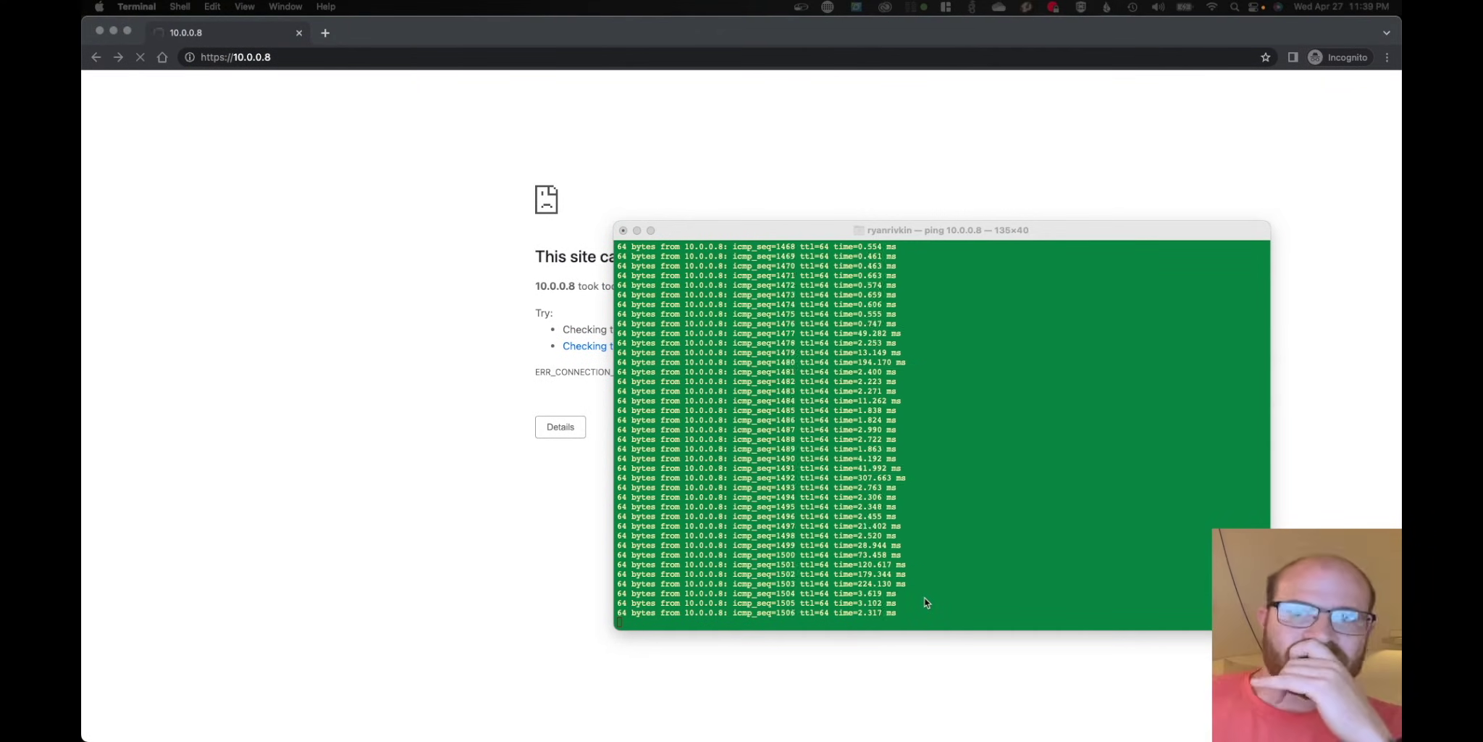
left_click(229, 56)
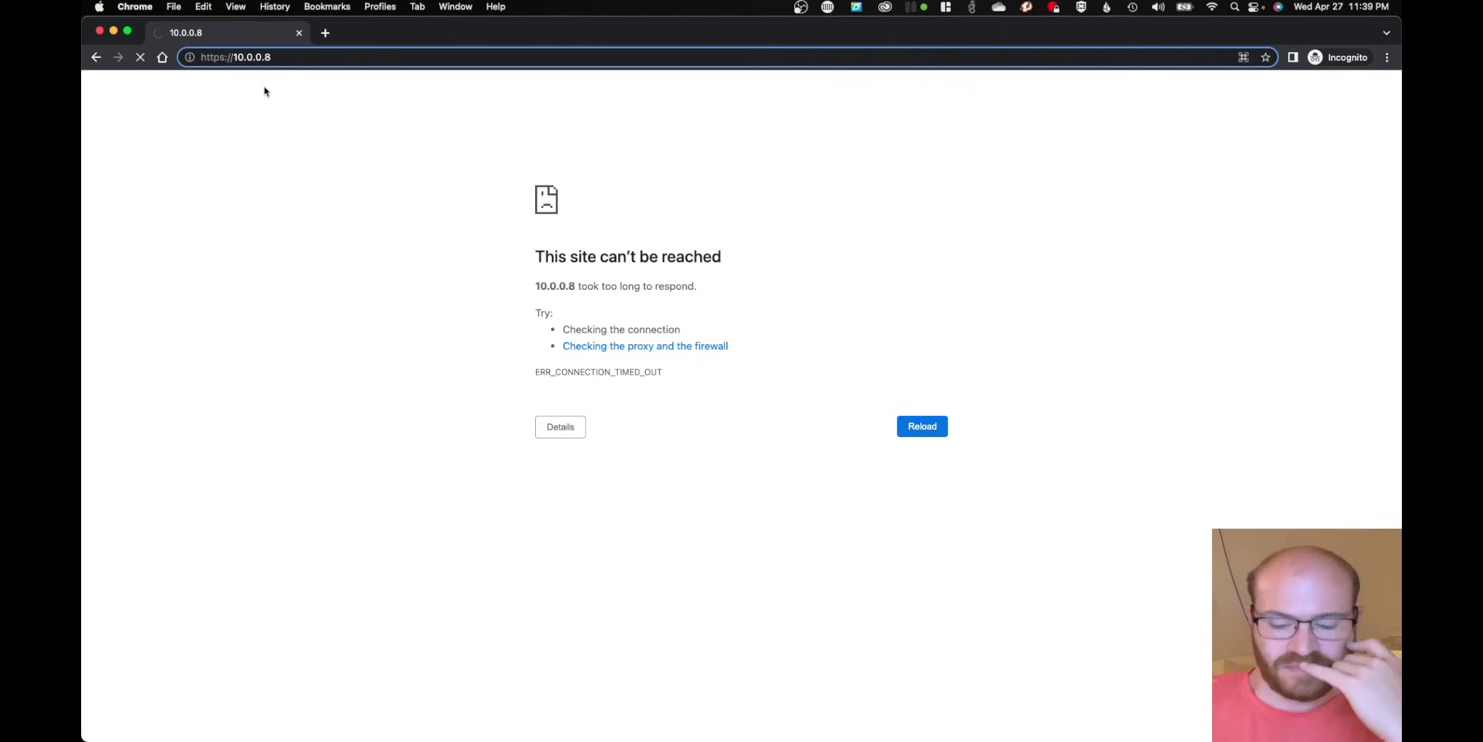
key("Return")
key("super+Tab")
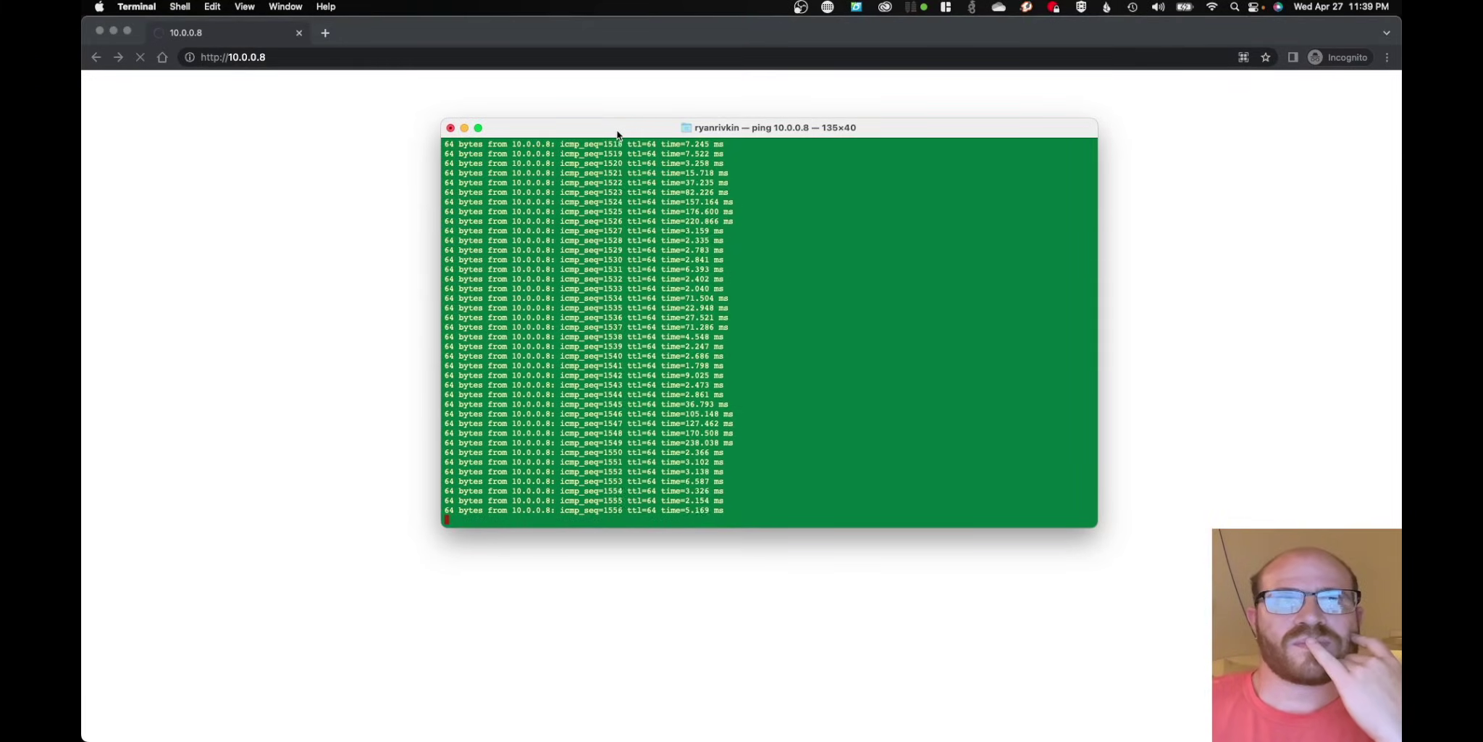